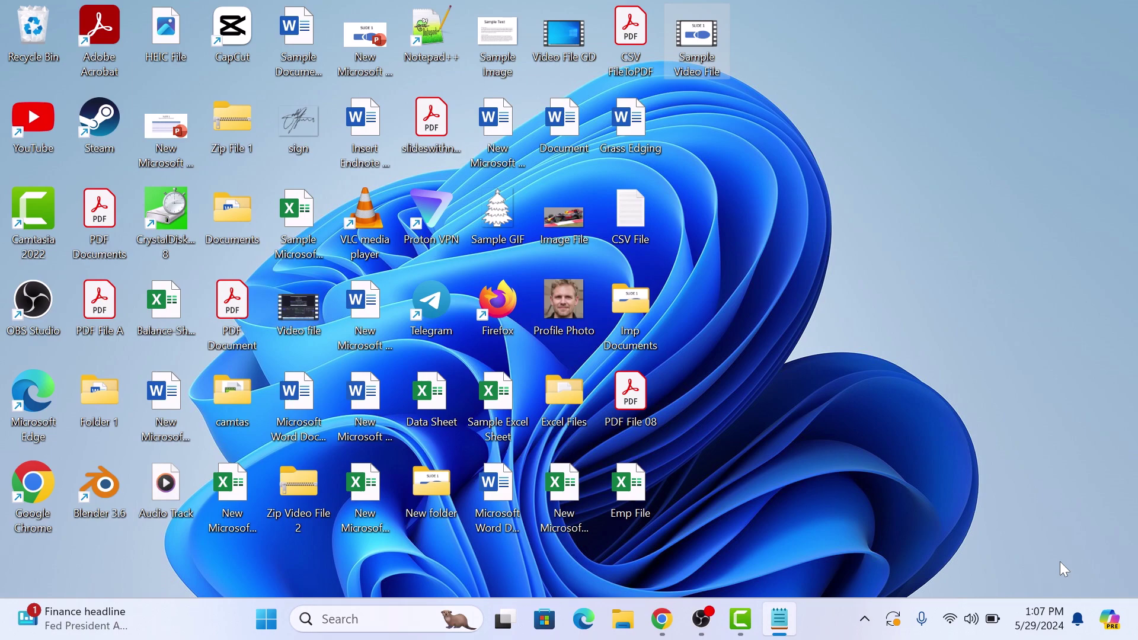
Bring up YouTube in Chrome and reach the channel's YouTube Studio dashboard from the account menu
{"action": "left_click", "coordinate": [662, 619]}
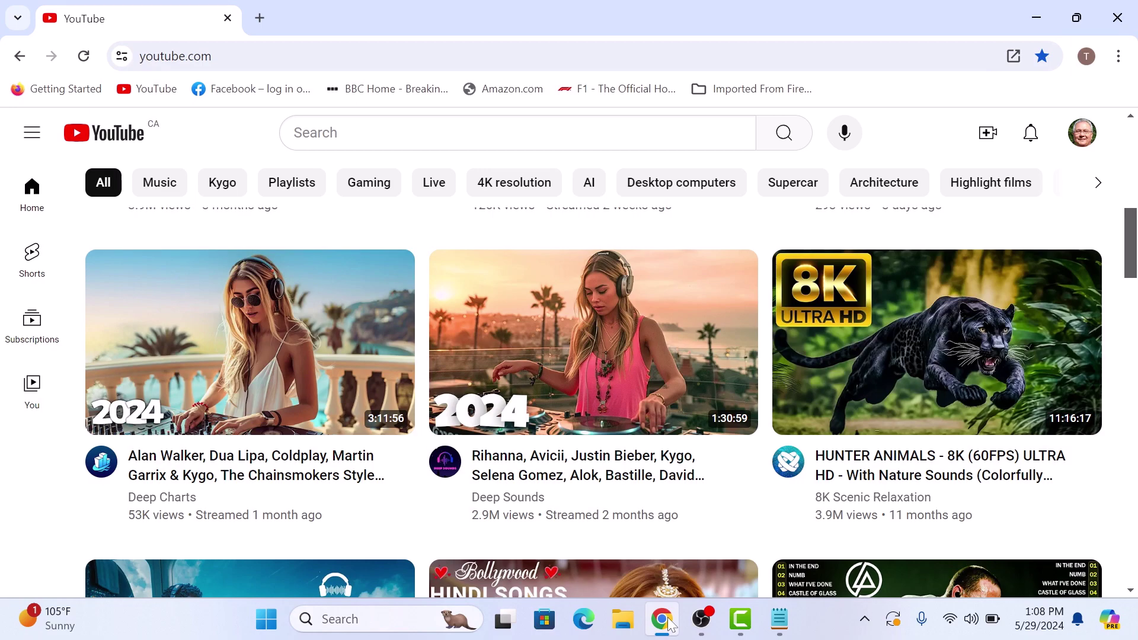
{"action": "left_click", "coordinate": [1082, 133]}
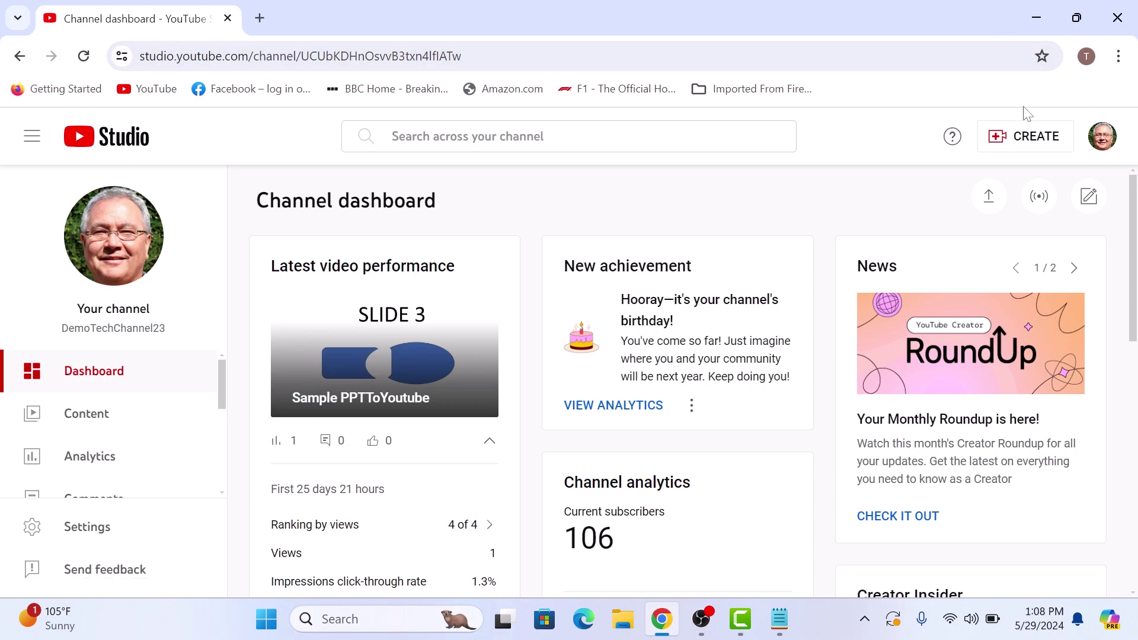
Upload 'Sample Video File' from the Desktop folder as a new video
{"action": "left_click", "coordinate": [1029, 136]}
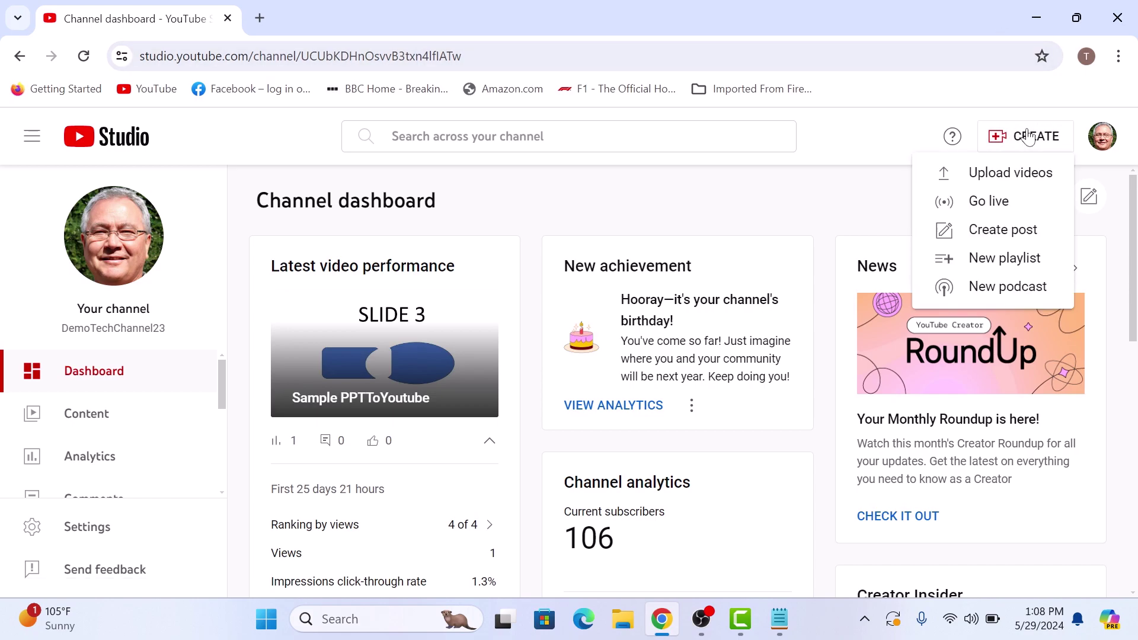
{"action": "left_click", "coordinate": [1035, 172]}
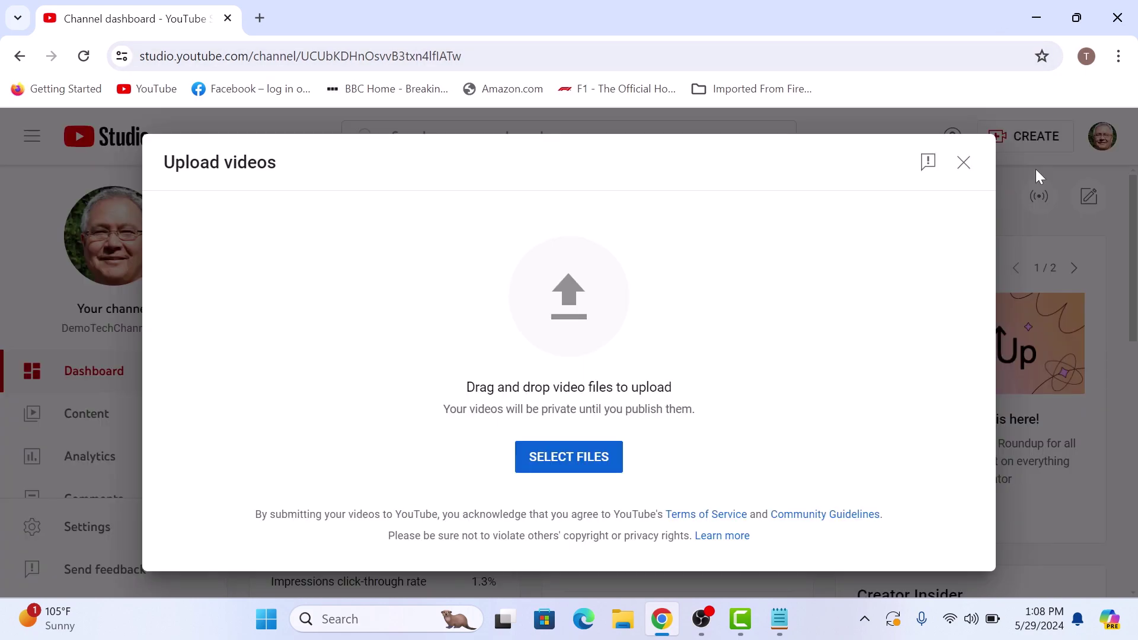
{"action": "left_click", "coordinate": [576, 458]}
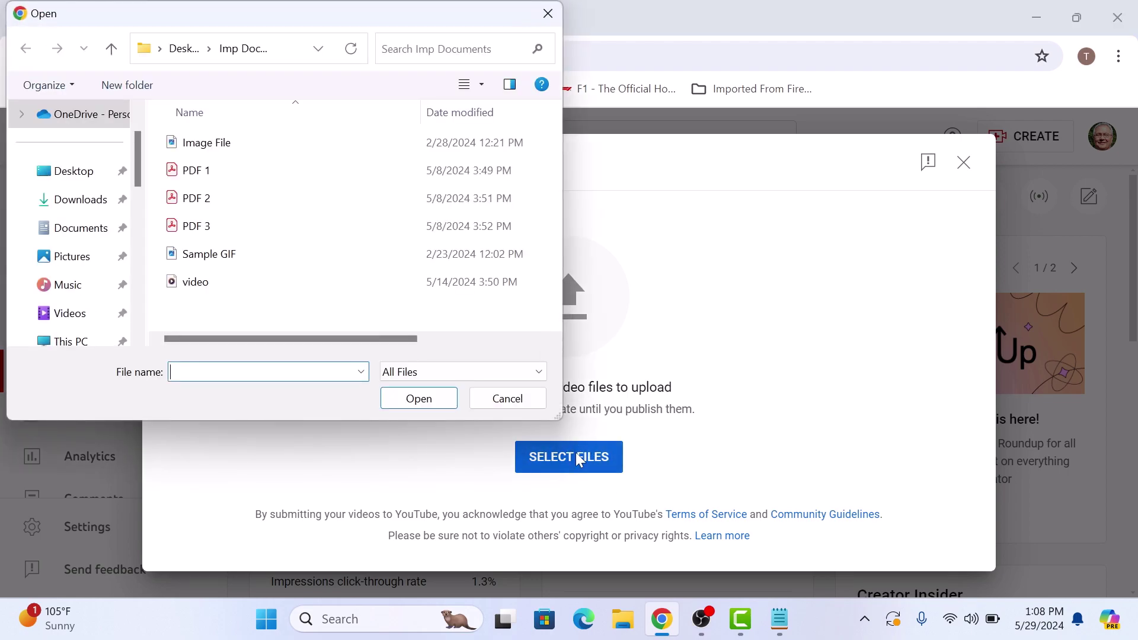
{"action": "left_click", "coordinate": [73, 170]}
{"action": "left_click", "coordinate": [224, 250]}
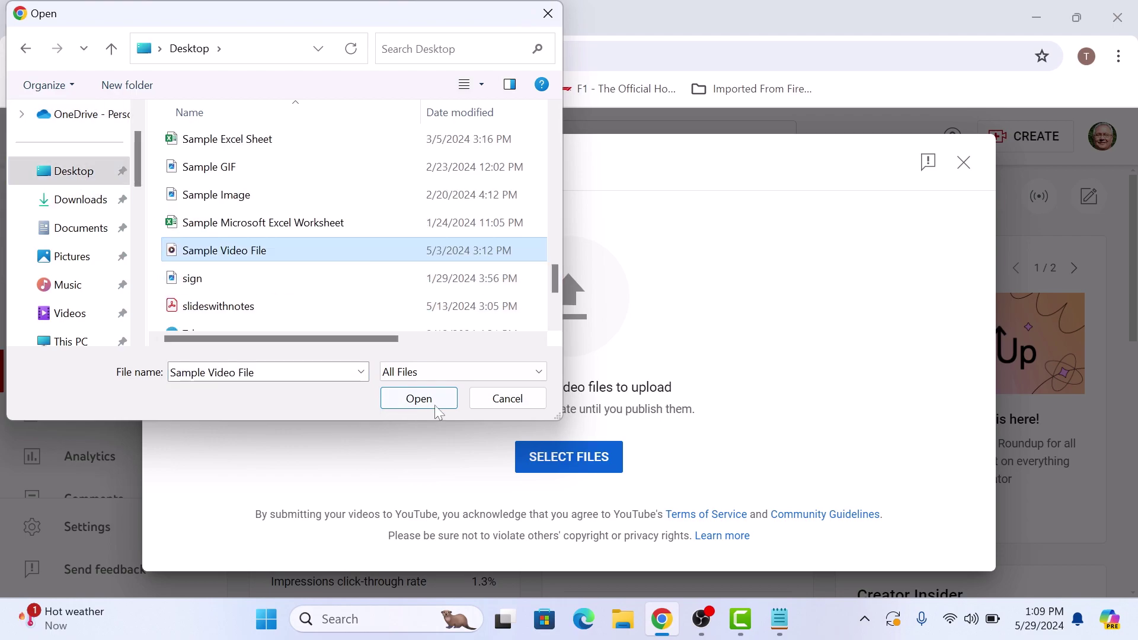
{"action": "left_click", "coordinate": [418, 398]}
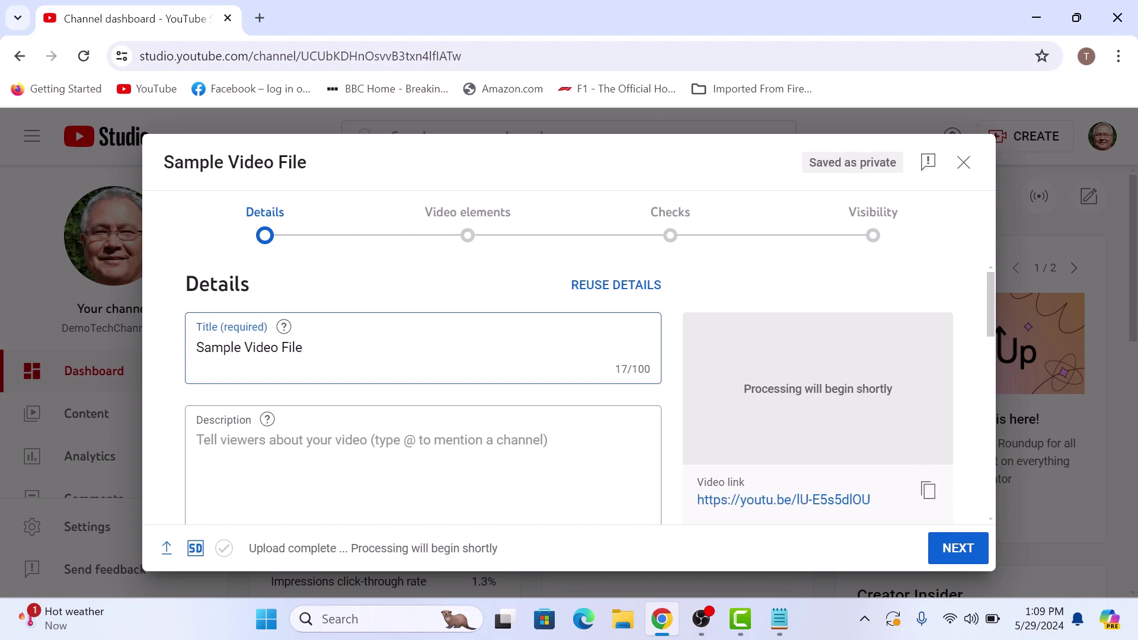
Describe the video as 'Sample Desc', then advance past Video elements and Checks to Visibility
{"action": "left_click", "coordinate": [314, 516]}
{"action": "type", "text": "Sample Desc"}
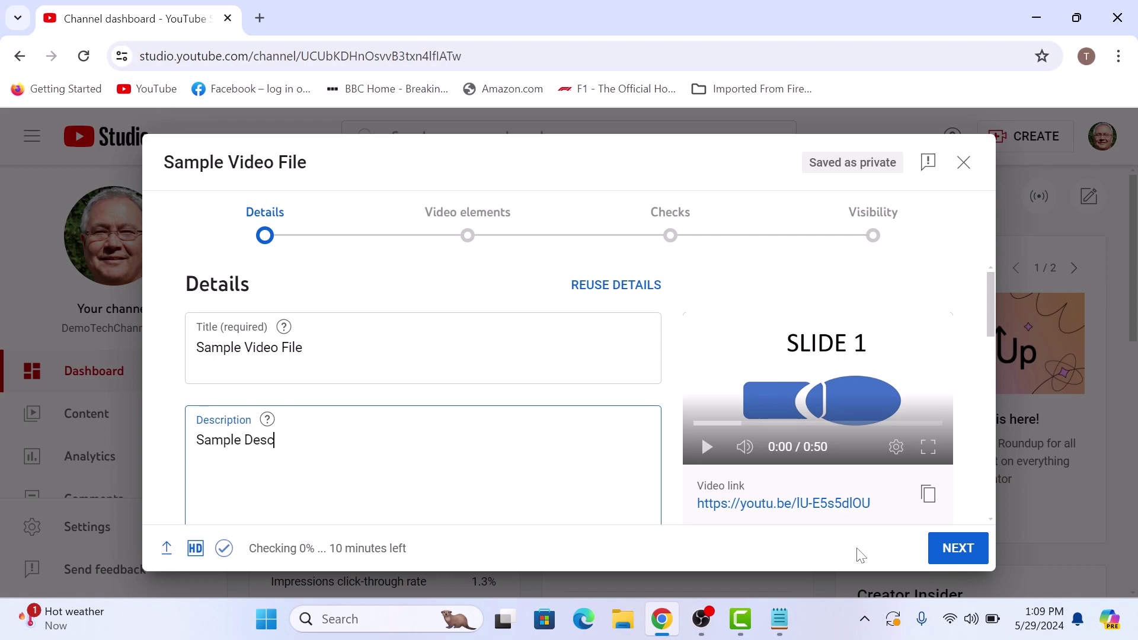
{"action": "left_click", "coordinate": [956, 548]}
{"action": "scroll", "coordinate": [995, 443], "scroll_direction": "down", "scroll_amount": 2}
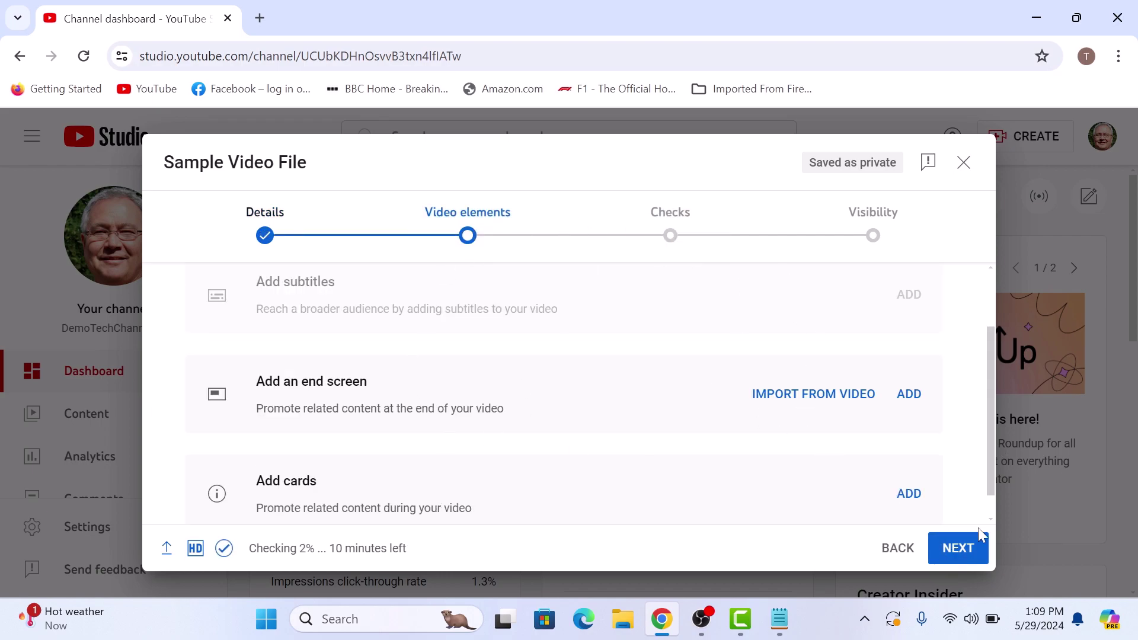
{"action": "left_click", "coordinate": [971, 551]}
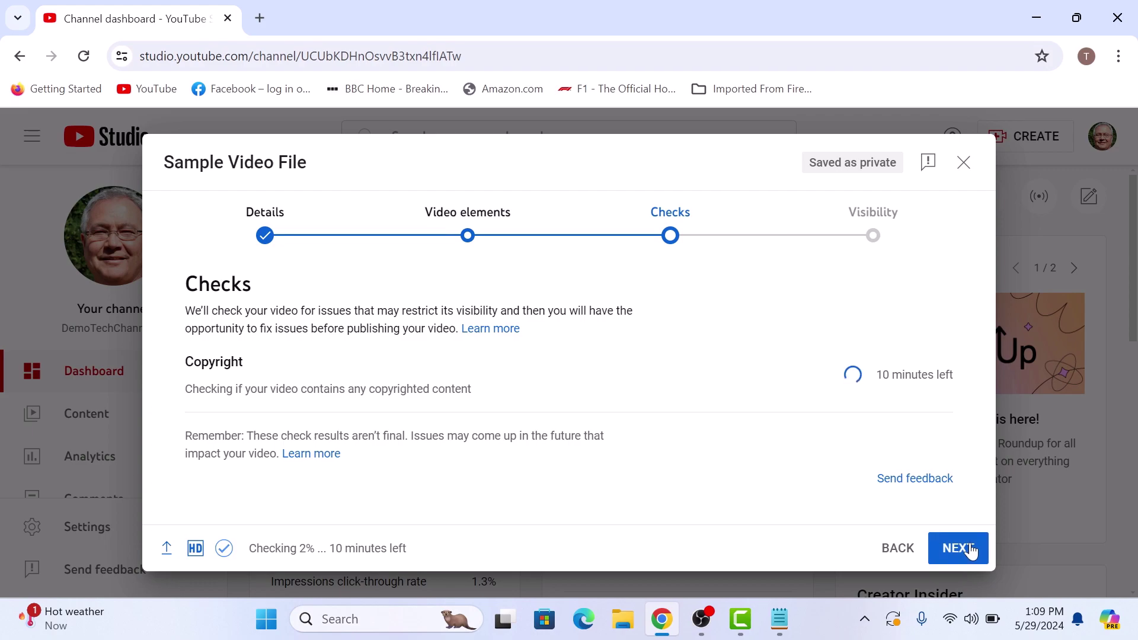
{"action": "left_click", "coordinate": [972, 551]}
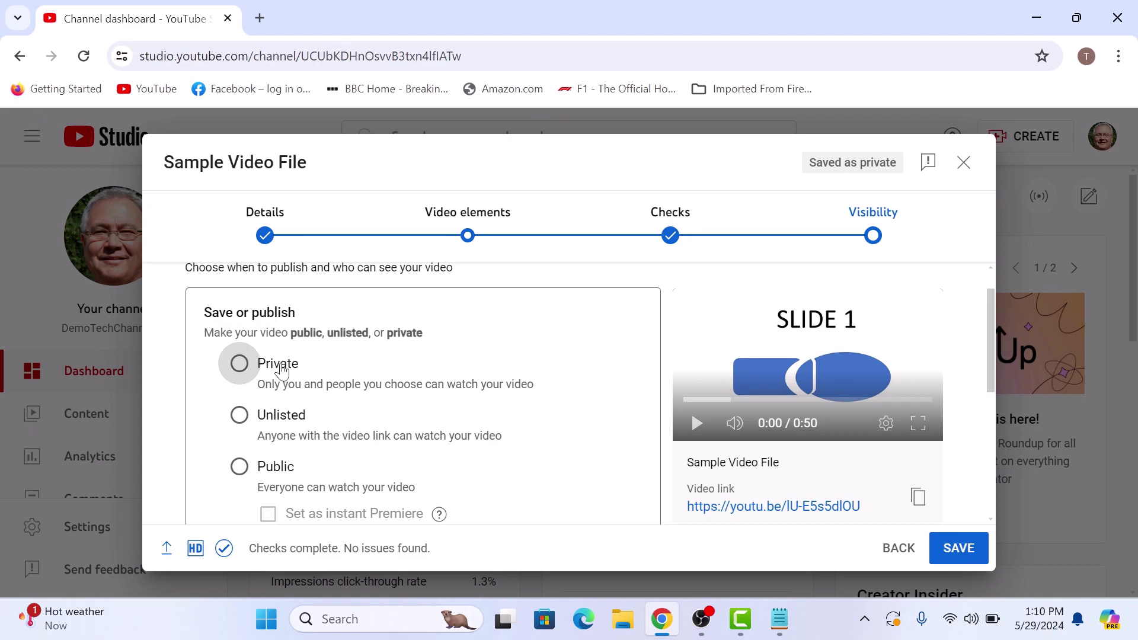
Make the video Private without sharing it with anyone, and save the upload
{"action": "left_click", "coordinate": [239, 374]}
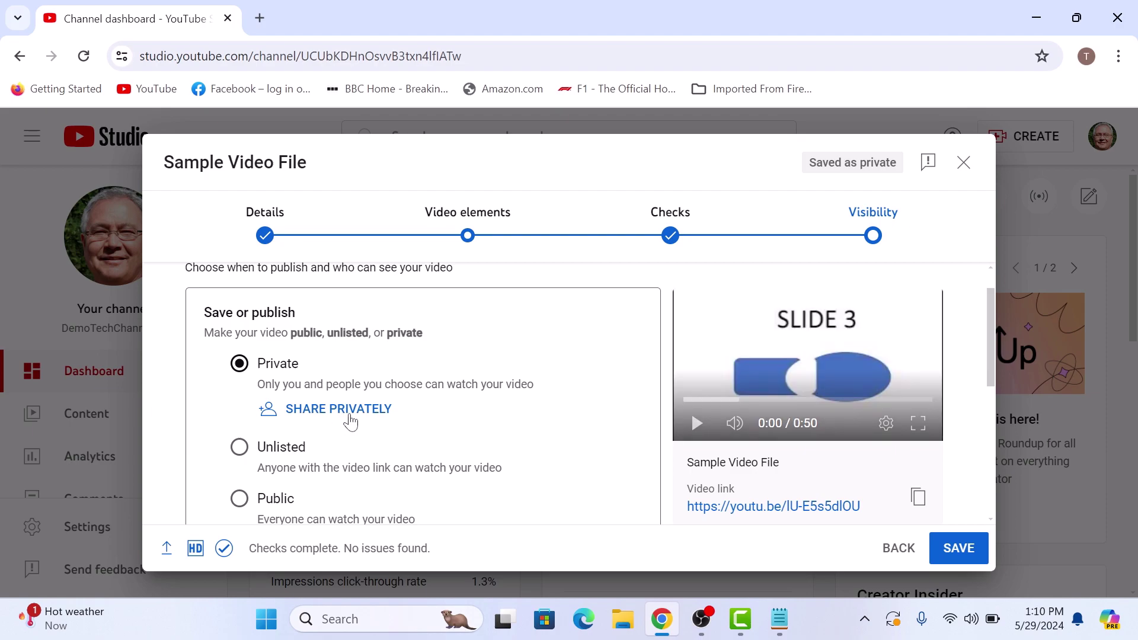
{"action": "left_click", "coordinate": [349, 415]}
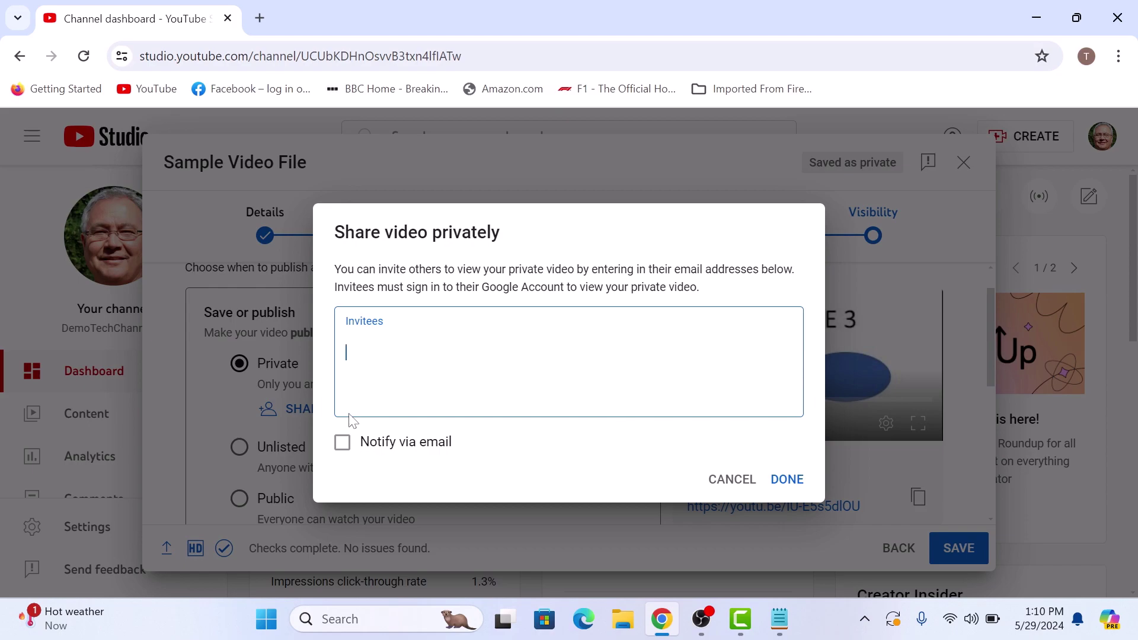
{"action": "left_click", "coordinate": [721, 484]}
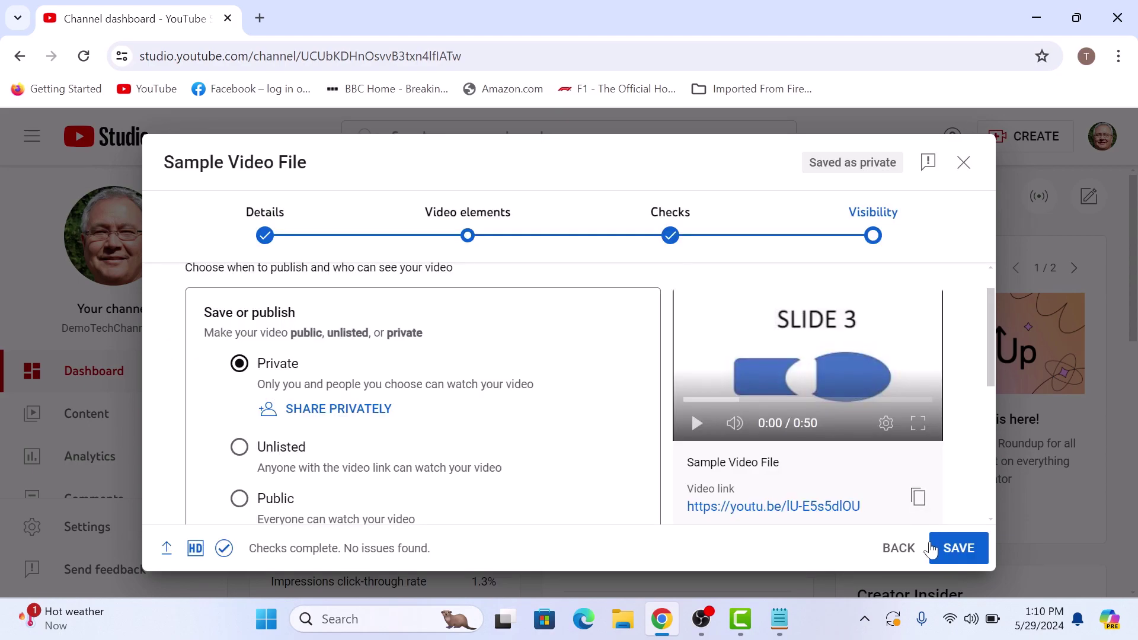
{"action": "left_click", "coordinate": [954, 555]}
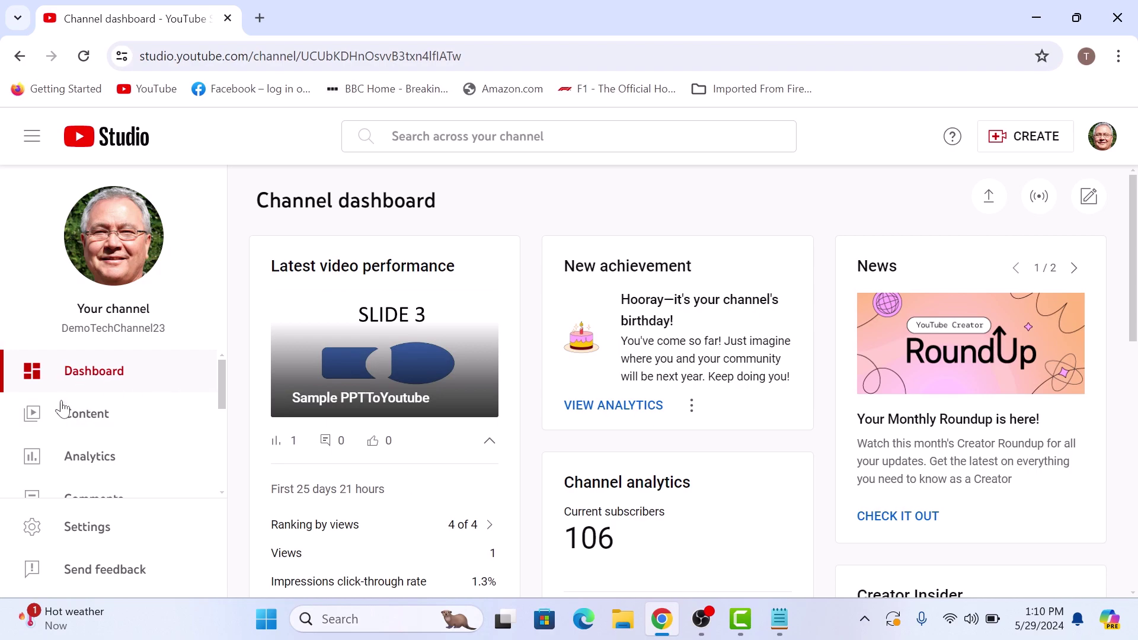
Go to the Content page to list the channel's videos
{"action": "left_click", "coordinate": [124, 414]}
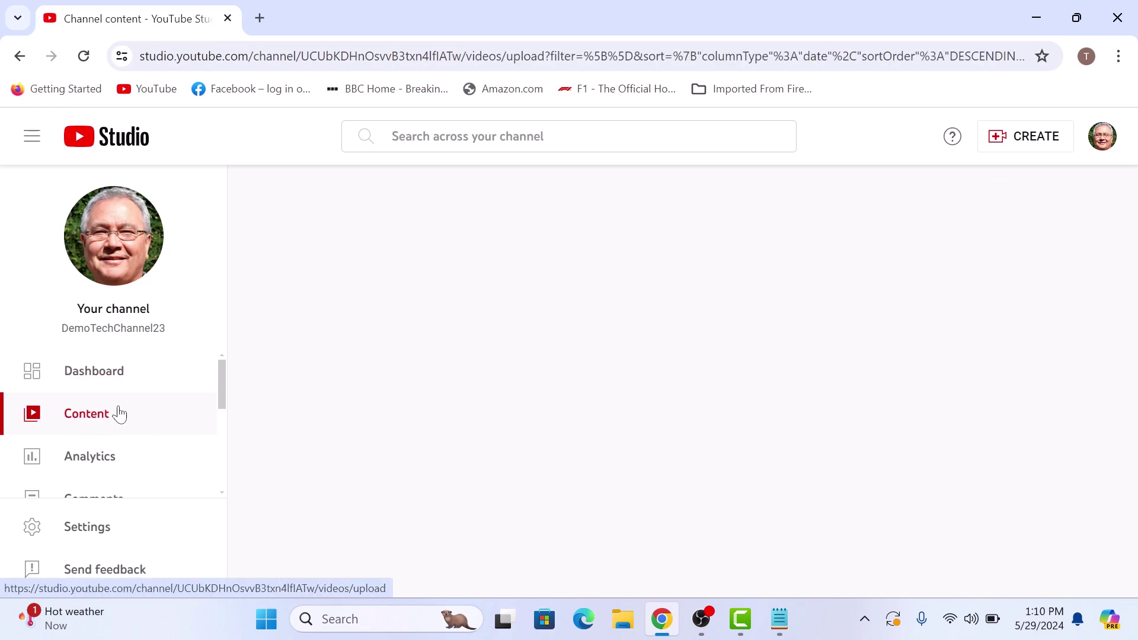